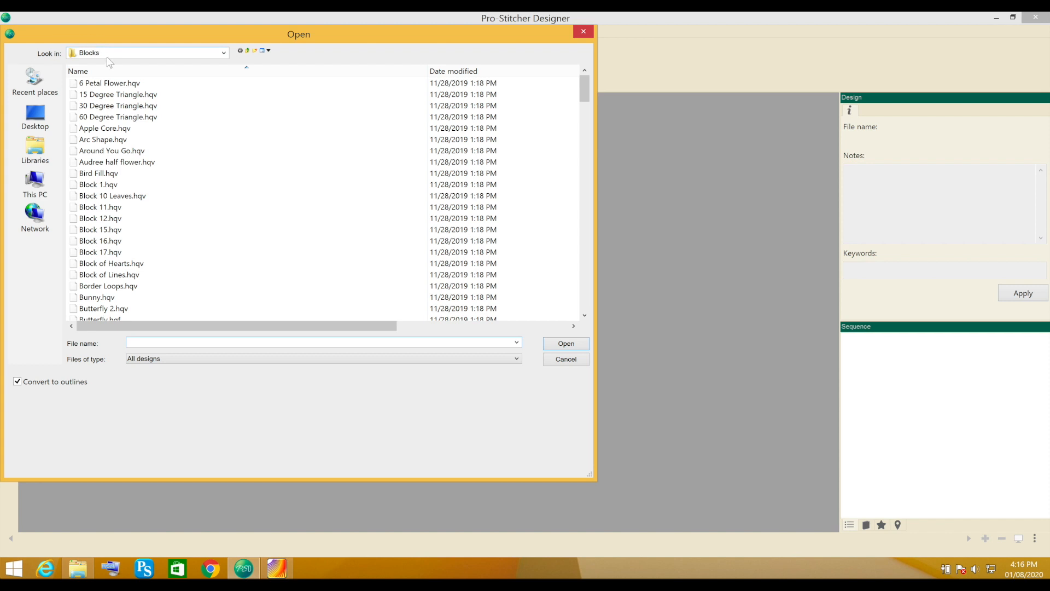
- Open 6 Petal Flower.hqv from the Blocks folder, expand its thread color in the sequence and select the run object
click(122, 86)
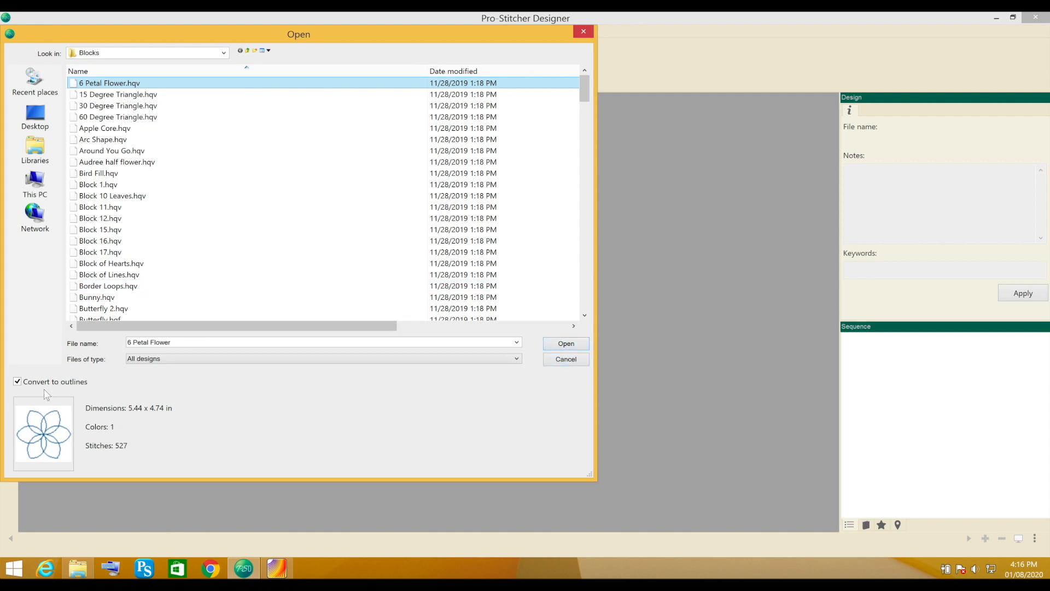
click(563, 344)
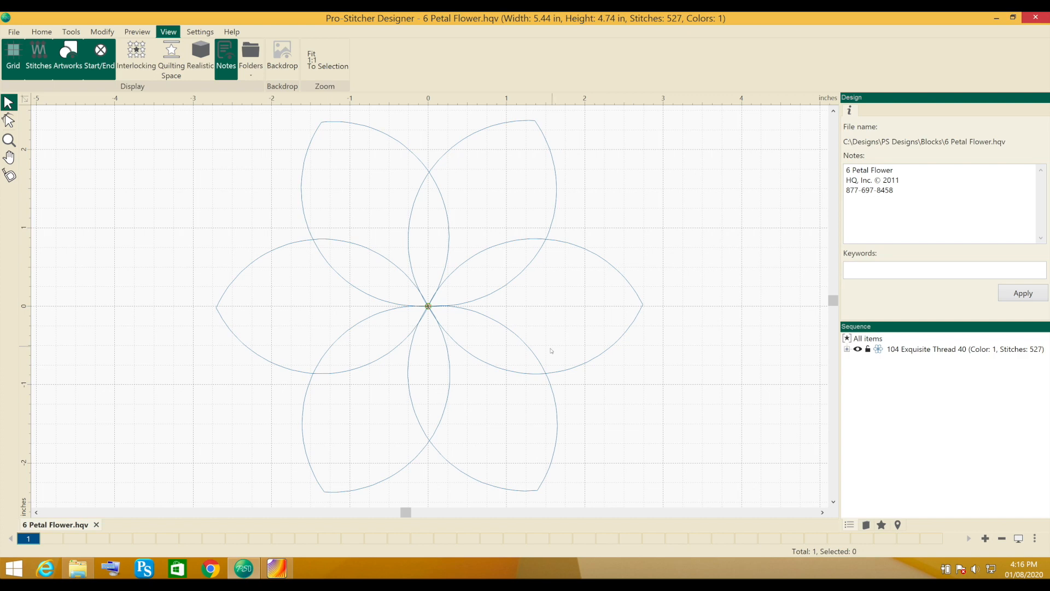
click(537, 359)
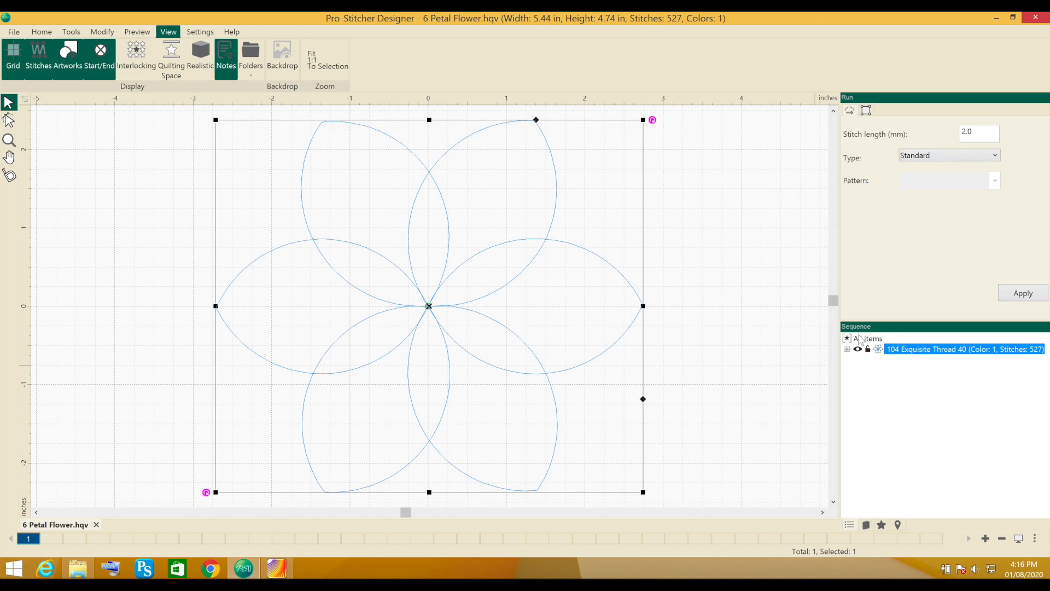
click(847, 350)
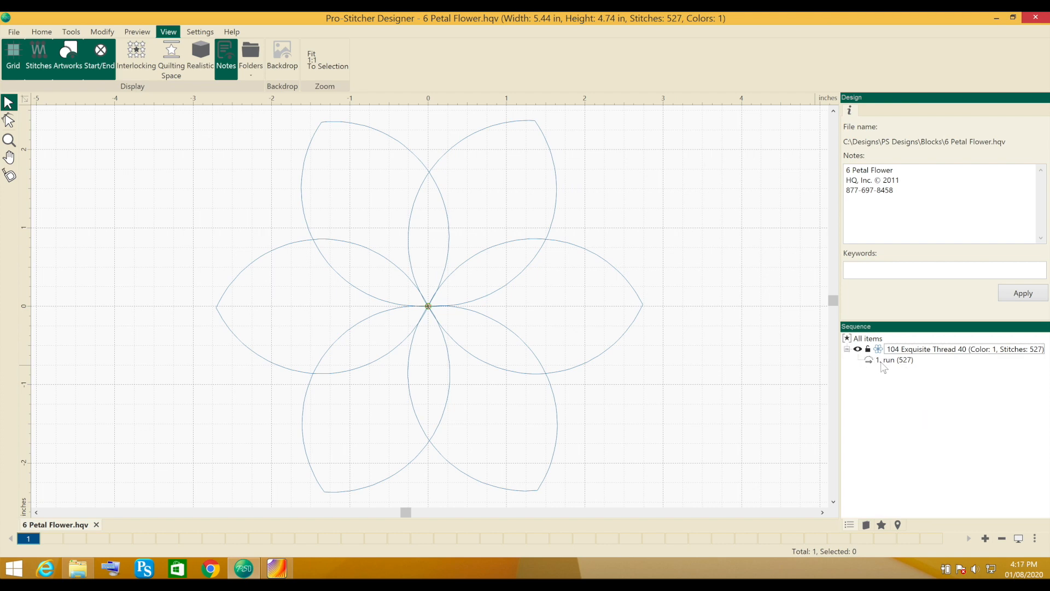
click(446, 268)
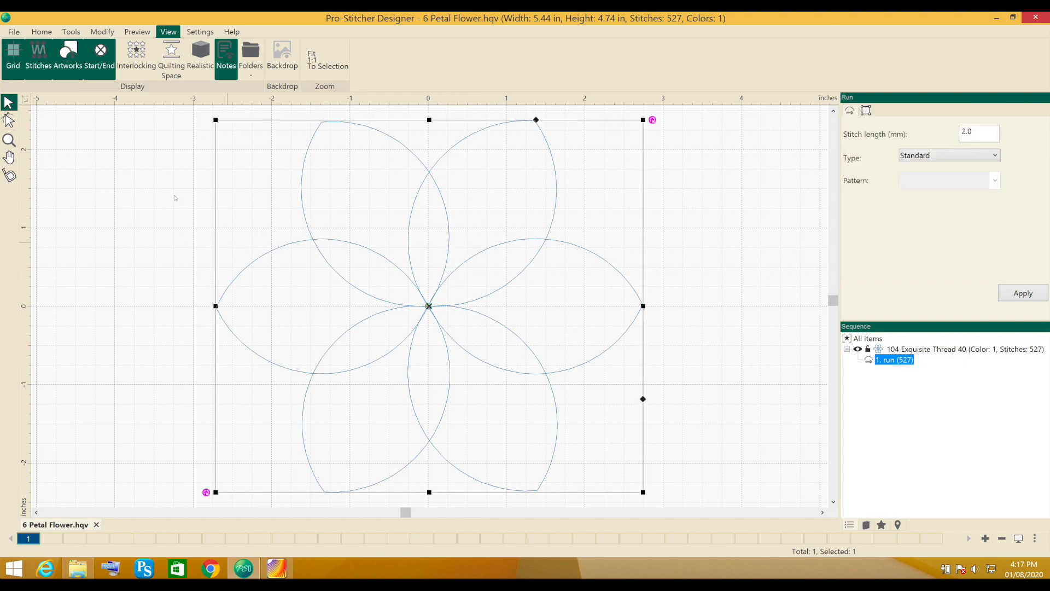
- Play through the stitchout preview of the flower, close it and display the run's outline nodes for editing
click(135, 34)
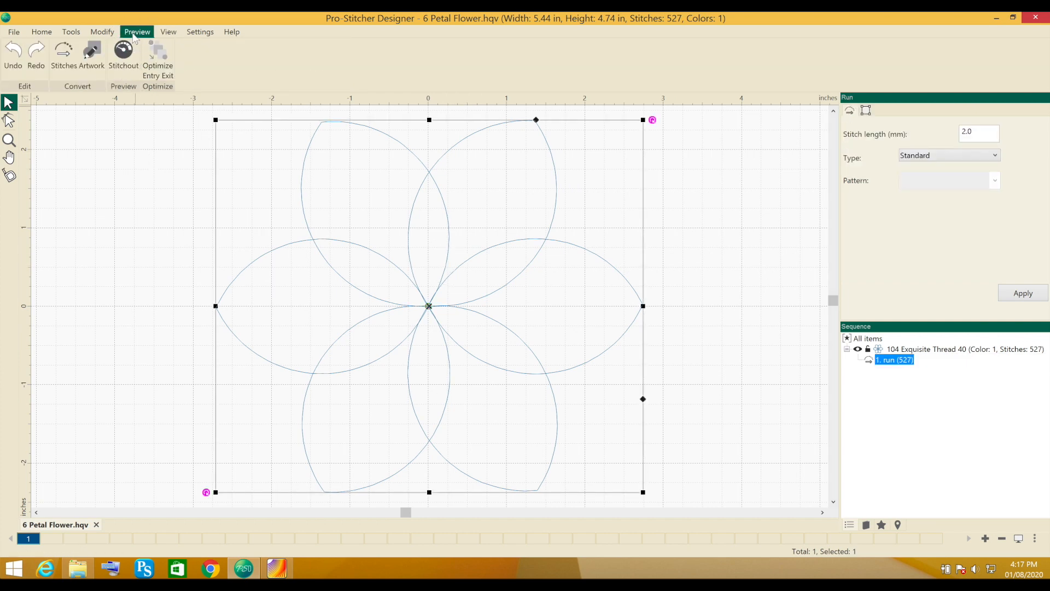
click(126, 49)
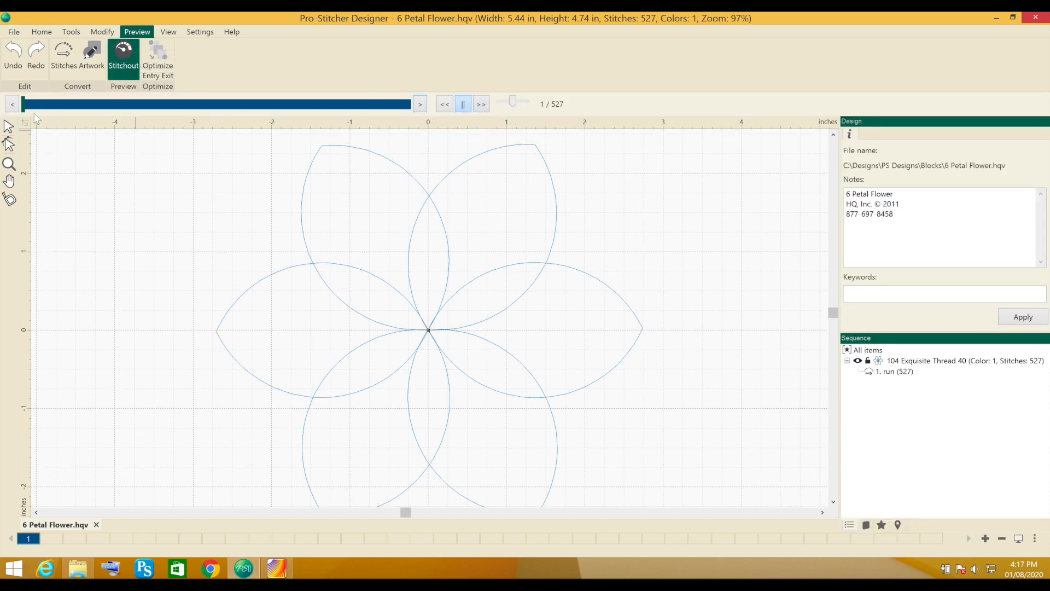
drag(23, 109, 289, 105)
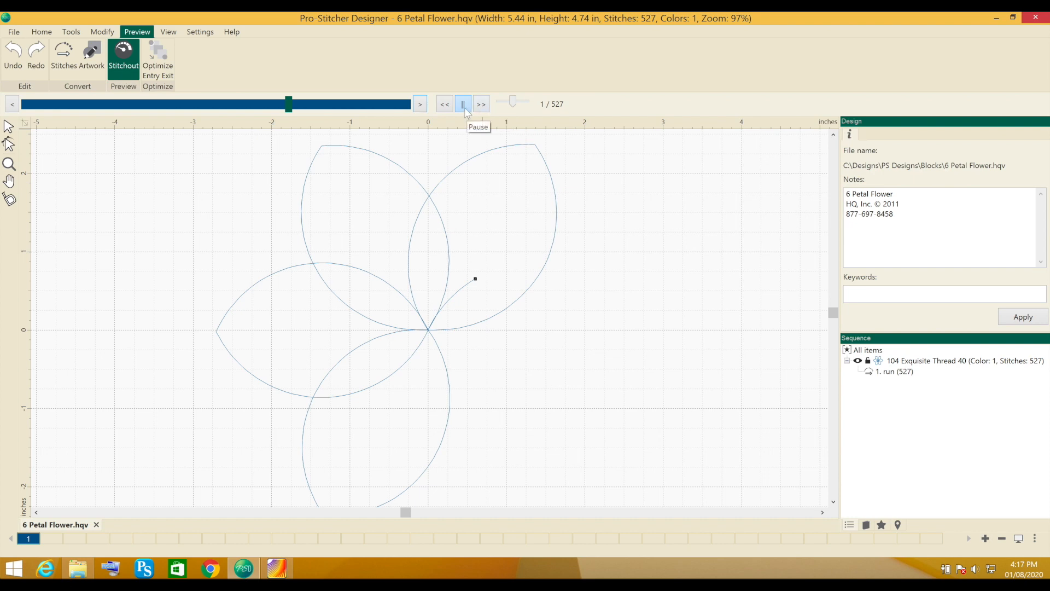
click(481, 105)
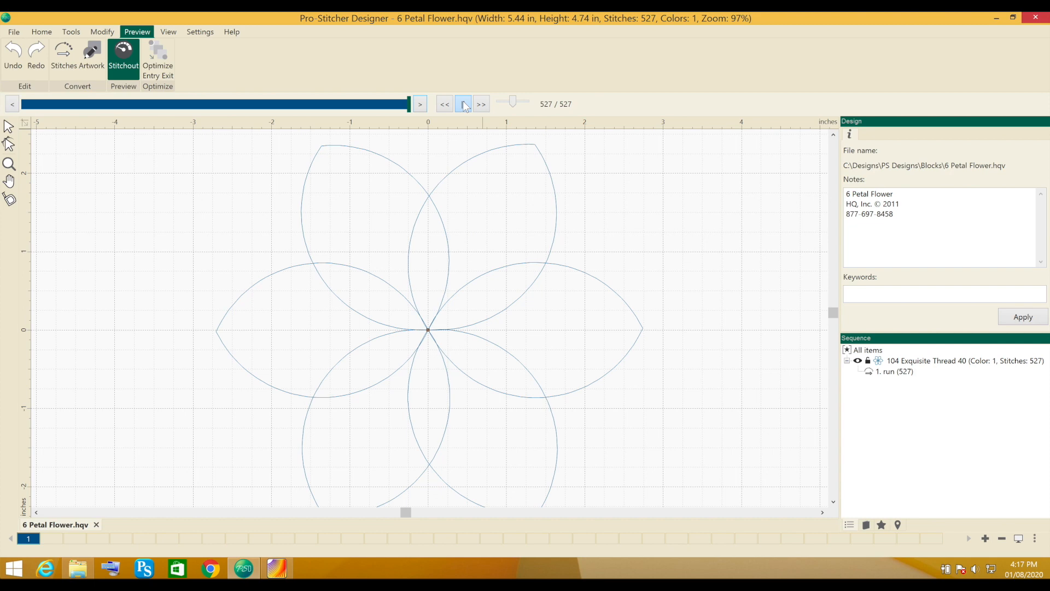
click(464, 105)
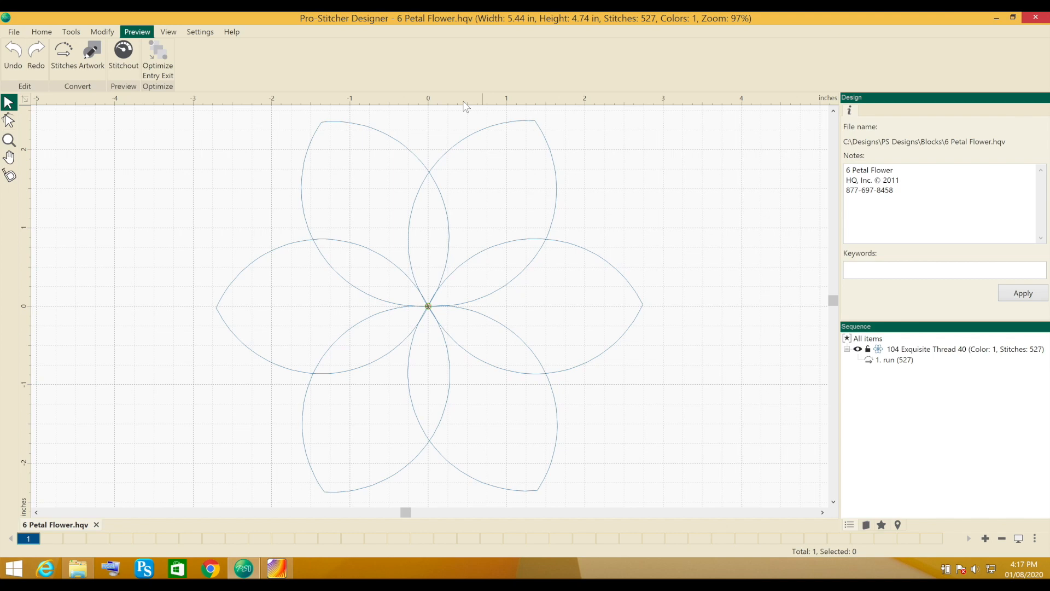
click(307, 164)
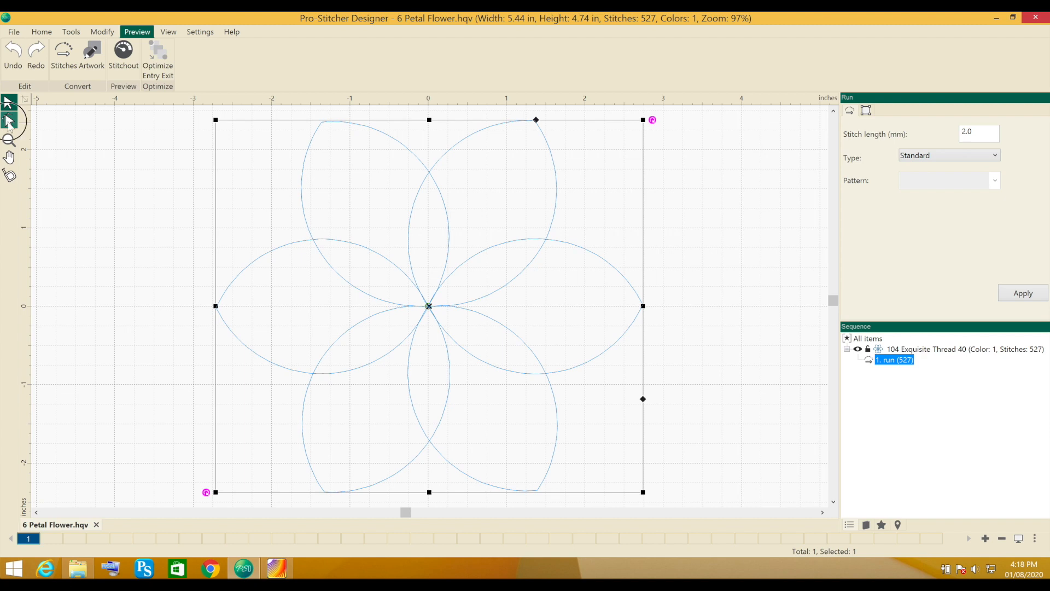
click(8, 121)
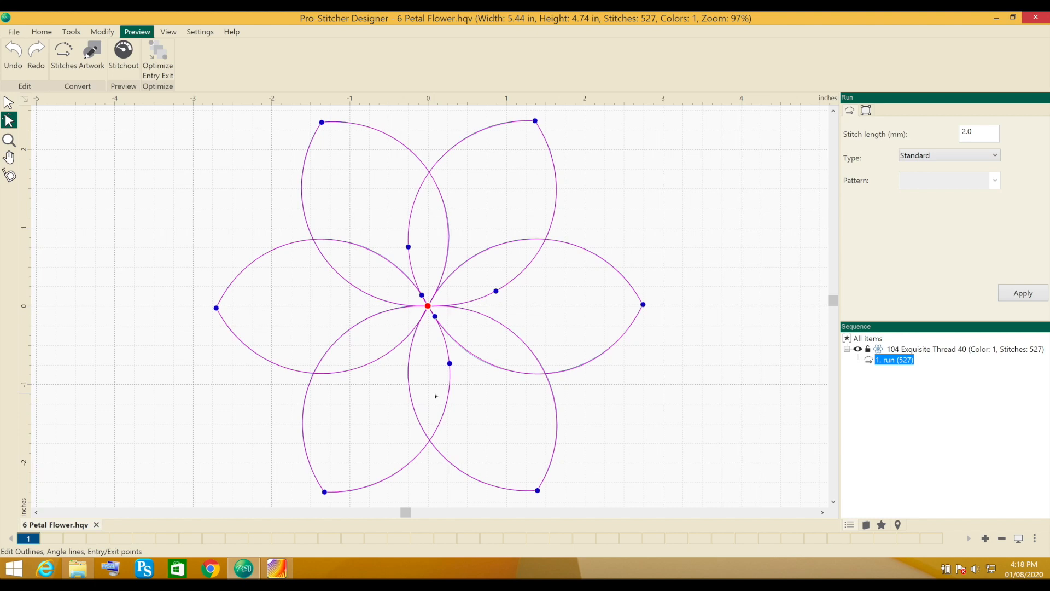
- Switch to Art and Stitch and open 6 Petal Flower.hqv from the Blocks folder
click(275, 572)
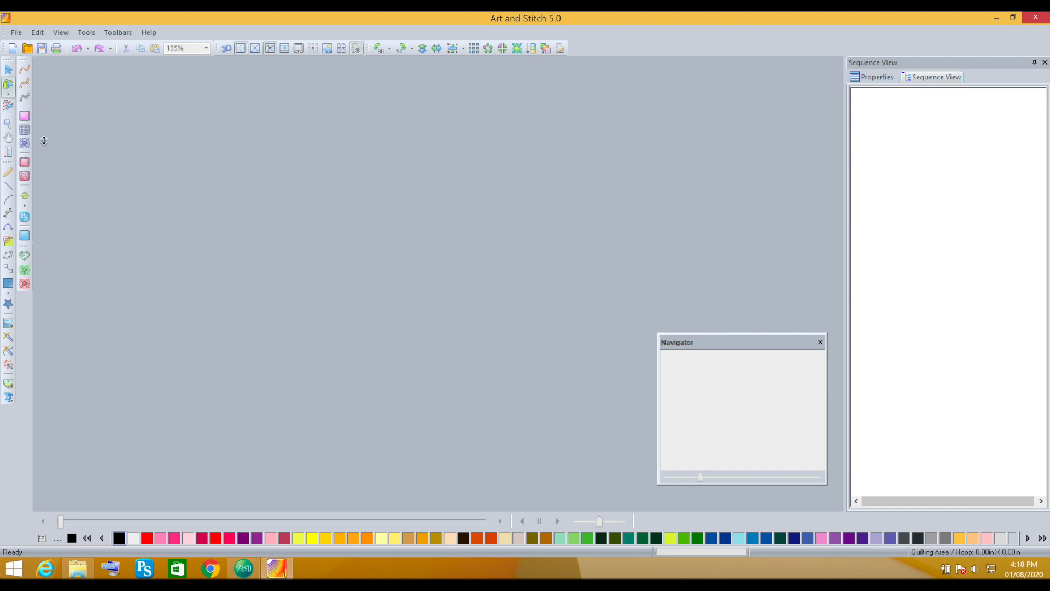
click(16, 32)
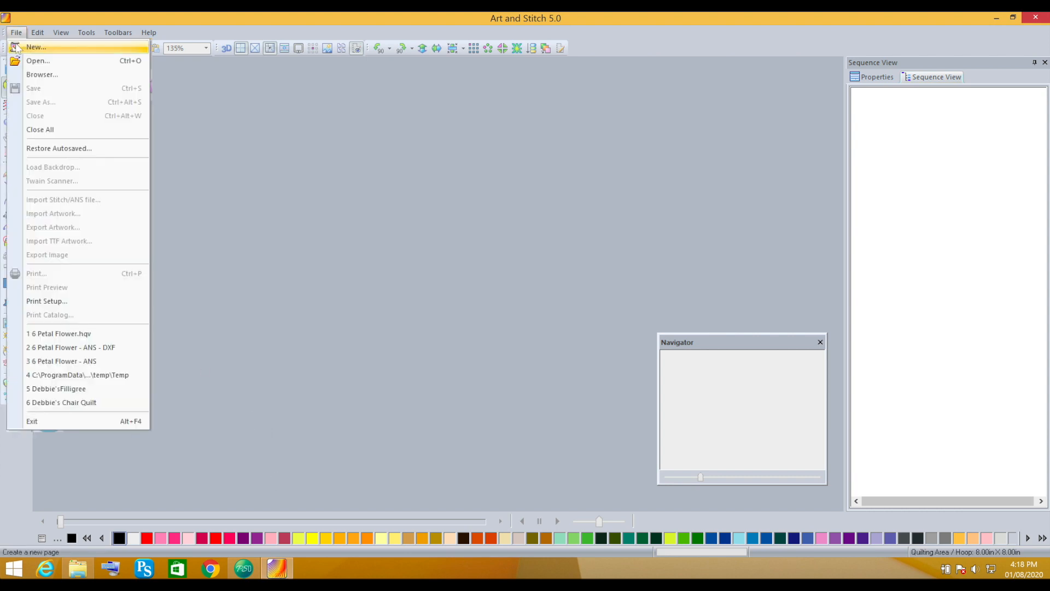
click(20, 63)
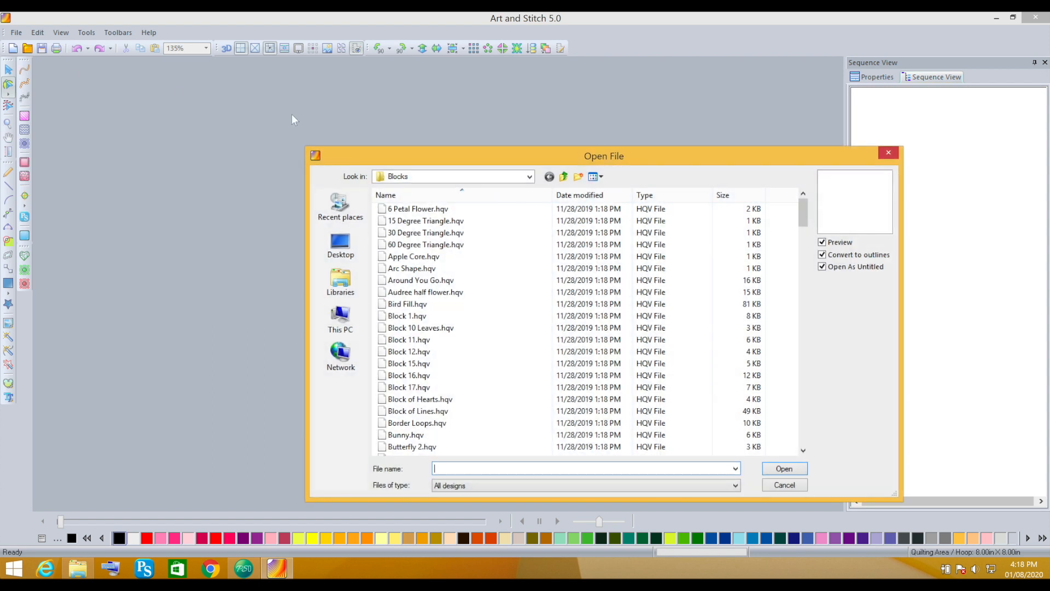
click(405, 211)
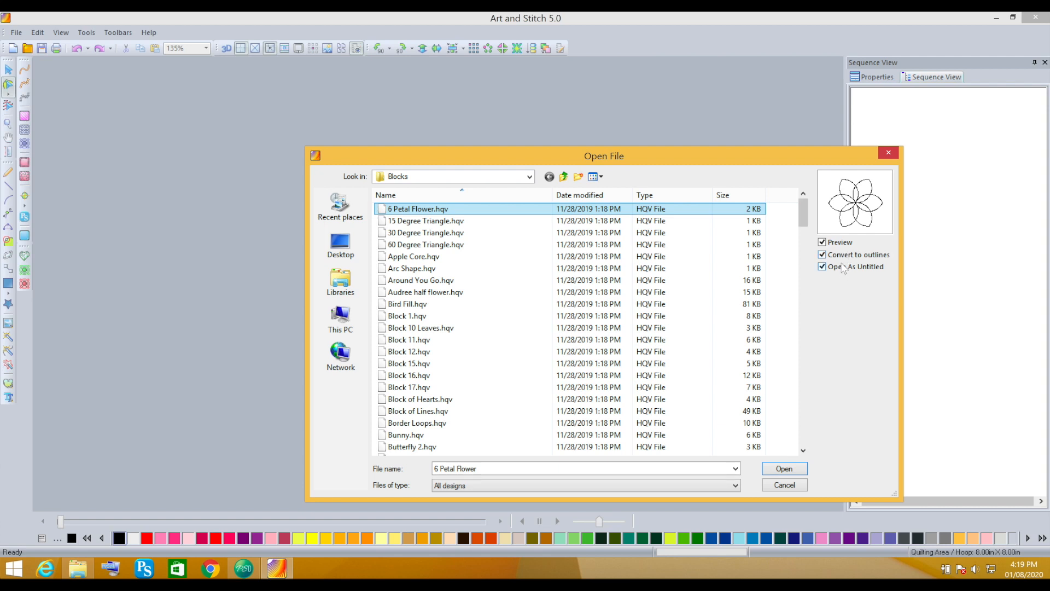
click(829, 242)
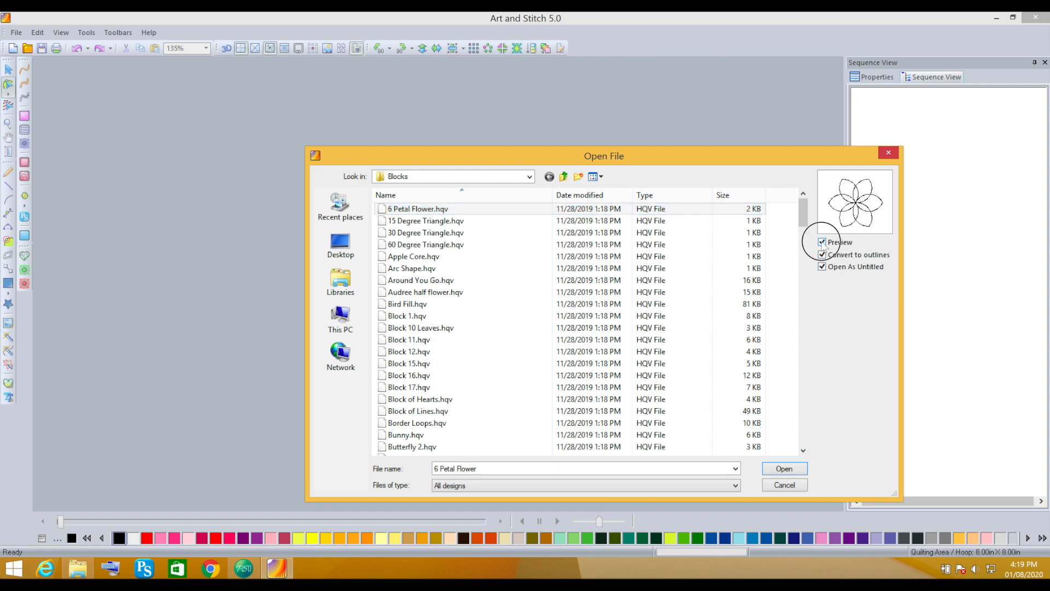
click(822, 242)
click(785, 470)
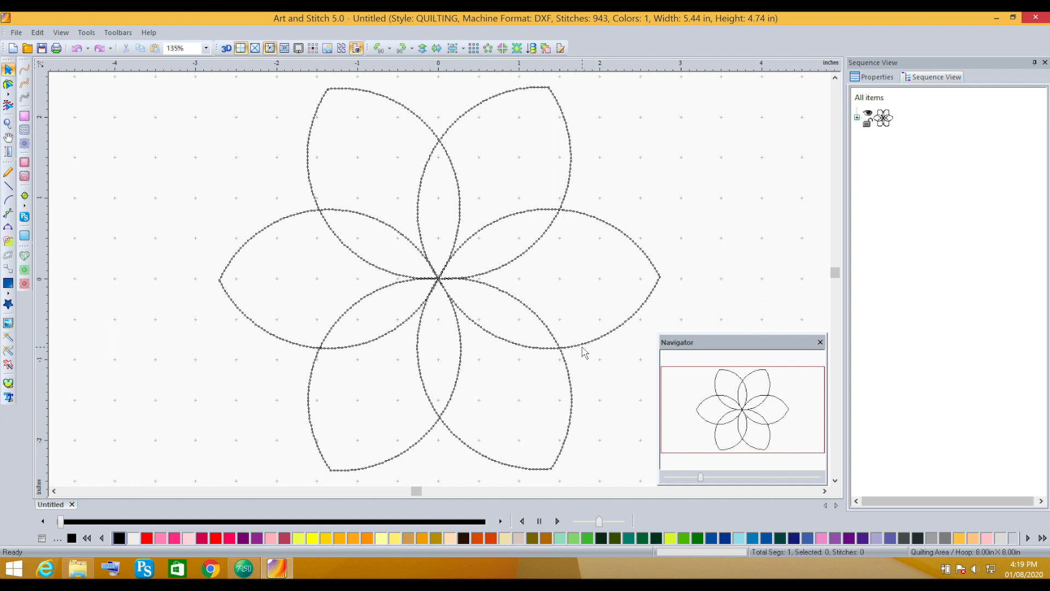
- Simulate the stitching of the flower's Run object, stop the simulation and display the object's outline nodes
click(856, 117)
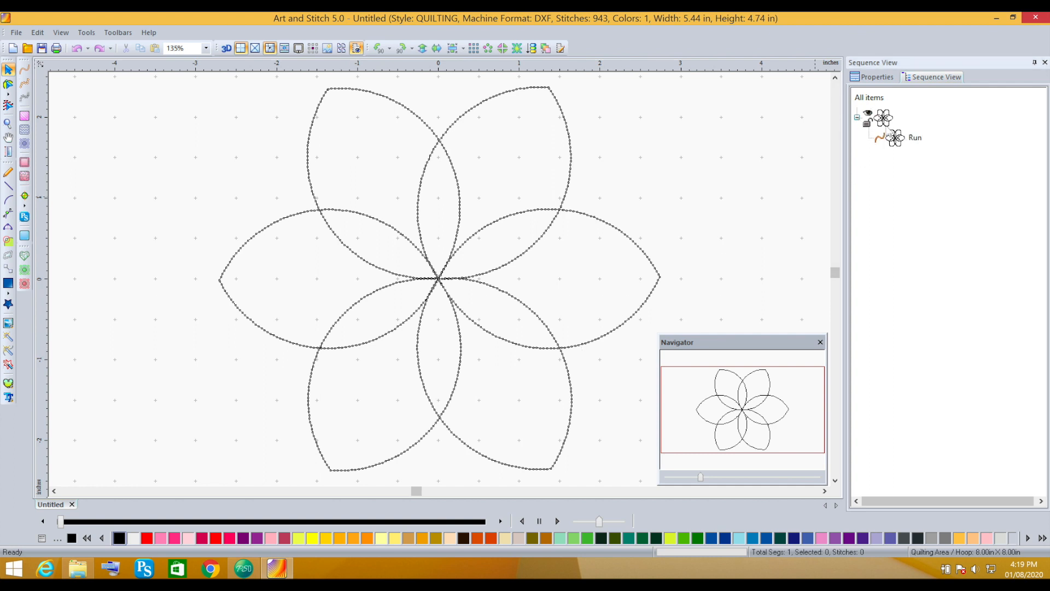
click(908, 140)
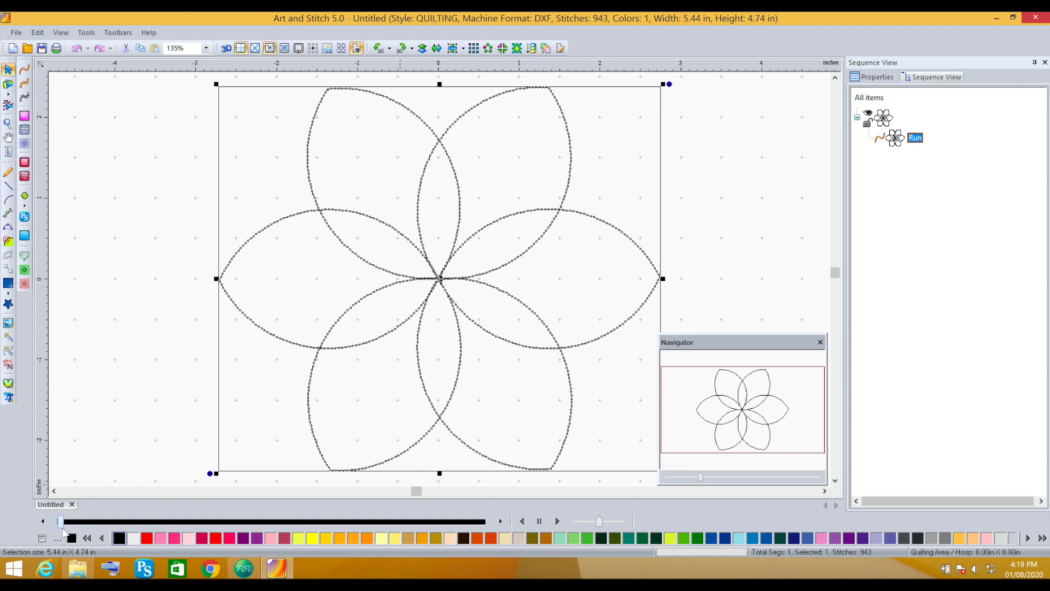
click(557, 526)
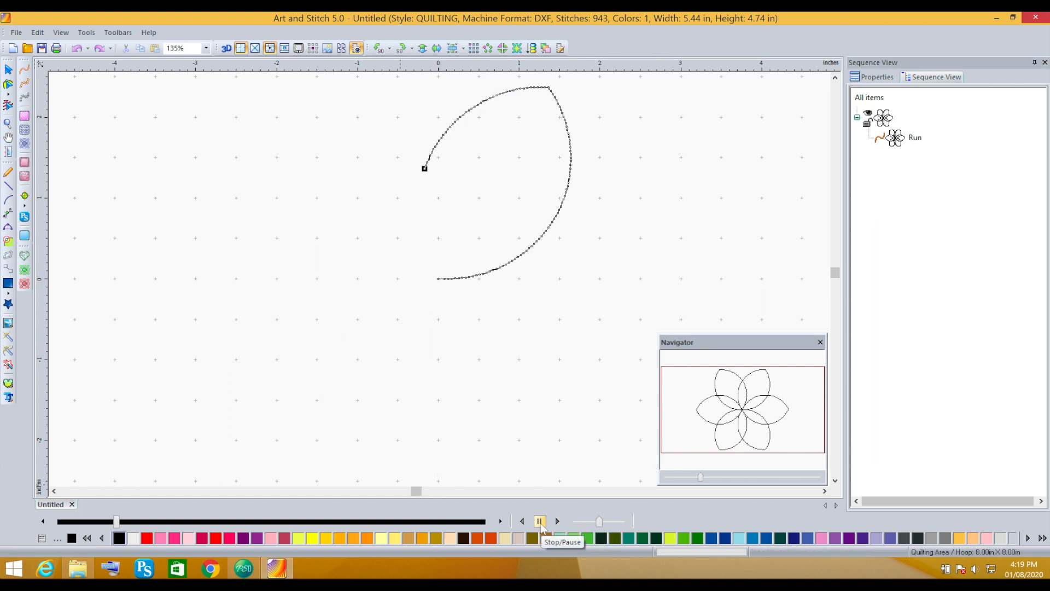
click(541, 522)
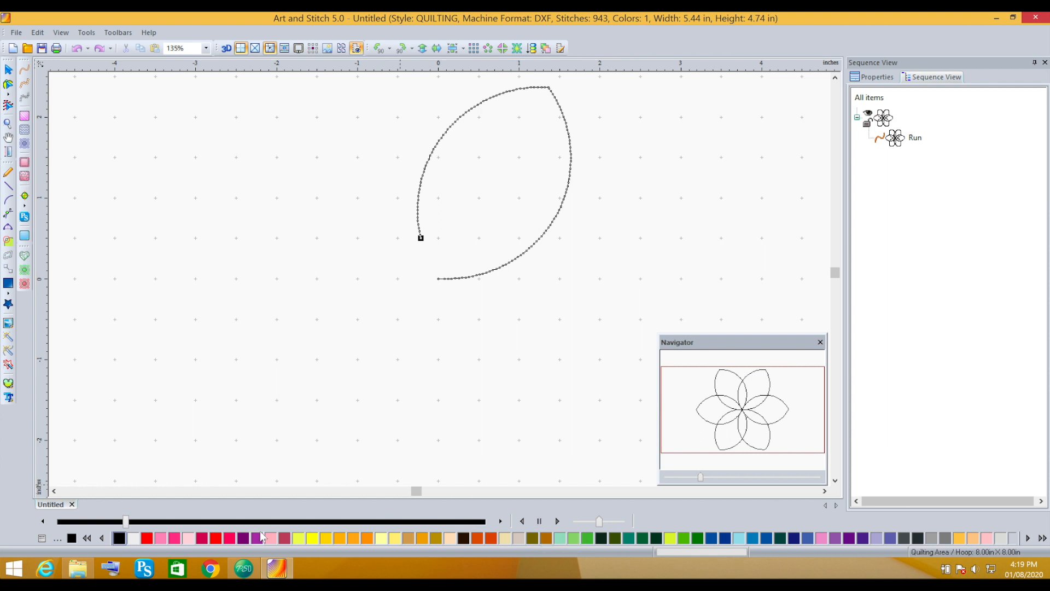
drag(127, 524, 457, 508)
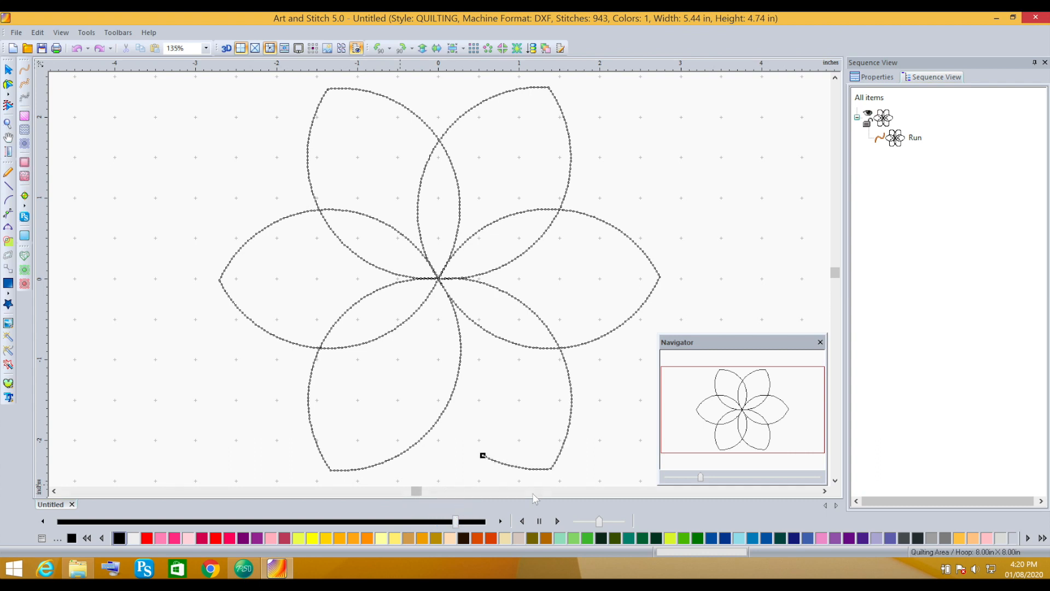
click(539, 521)
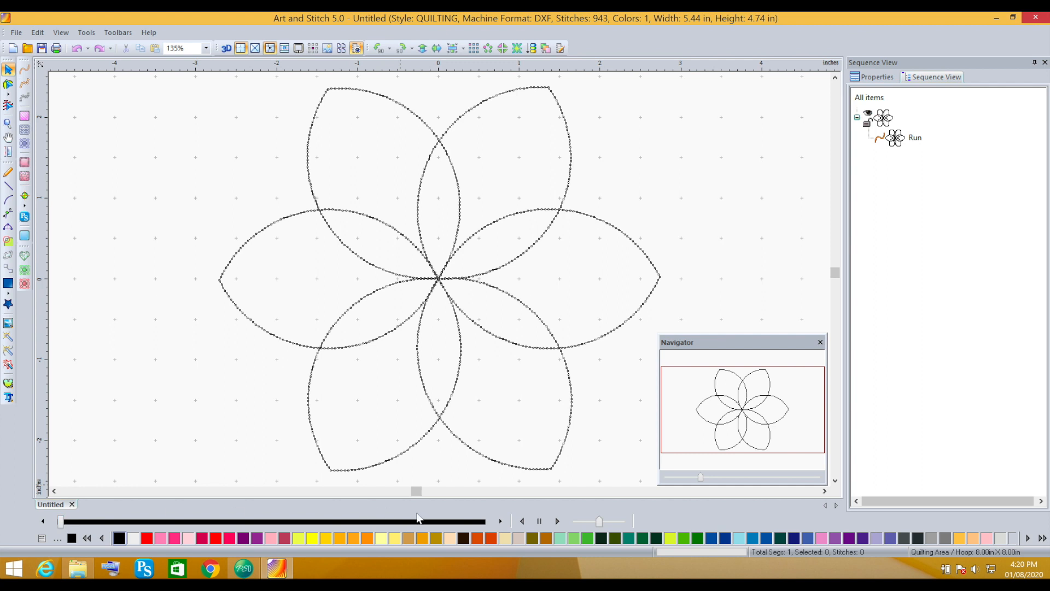
click(351, 348)
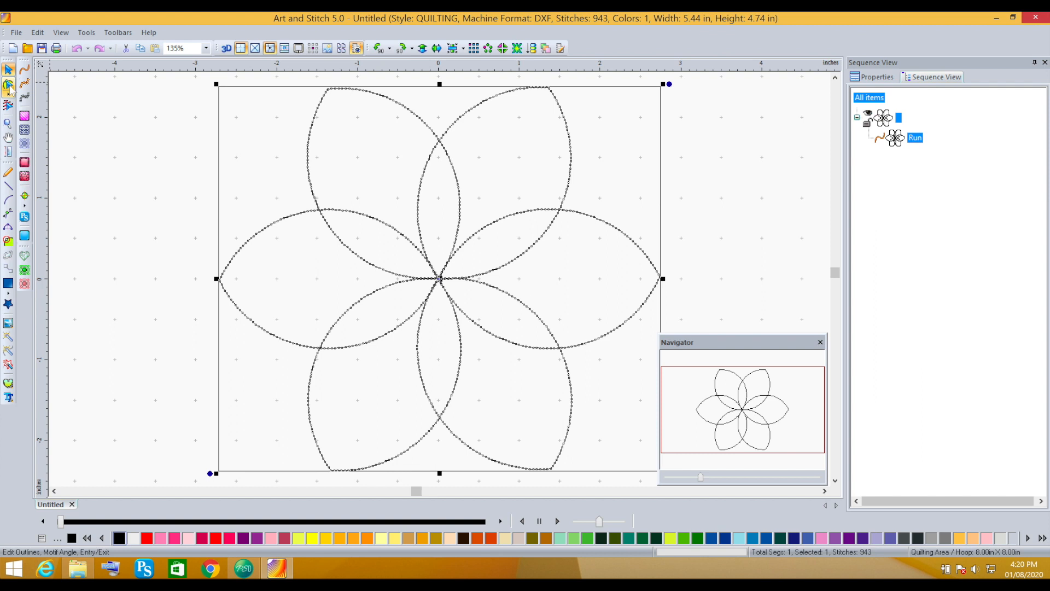
click(9, 85)
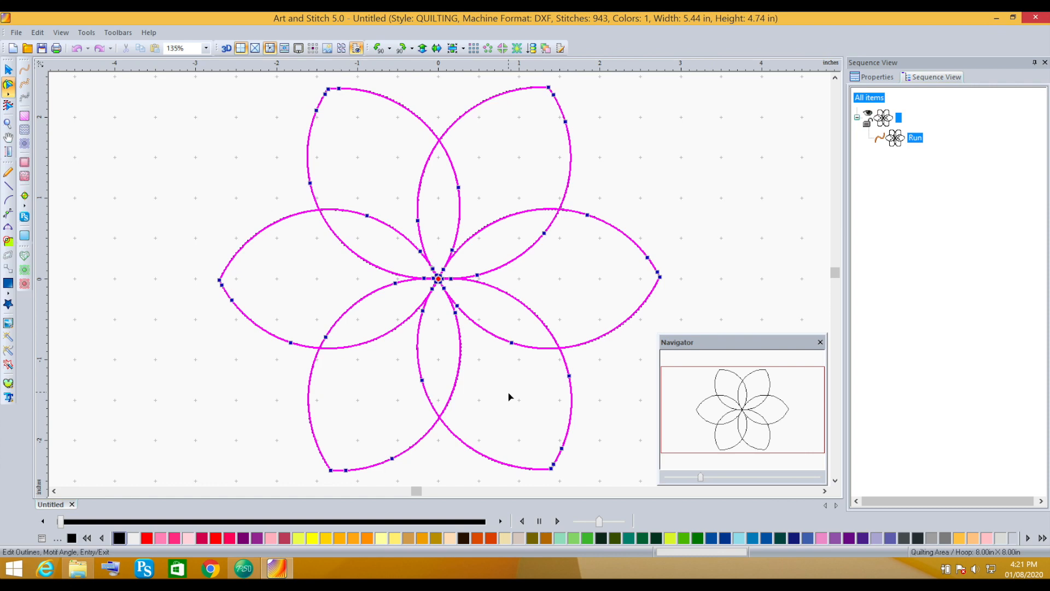
- Switch to Pro-Stitcher Designer, stretch the two horizontal petals' tip nodes outward to about 3 inches from the center and apply the change
click(243, 571)
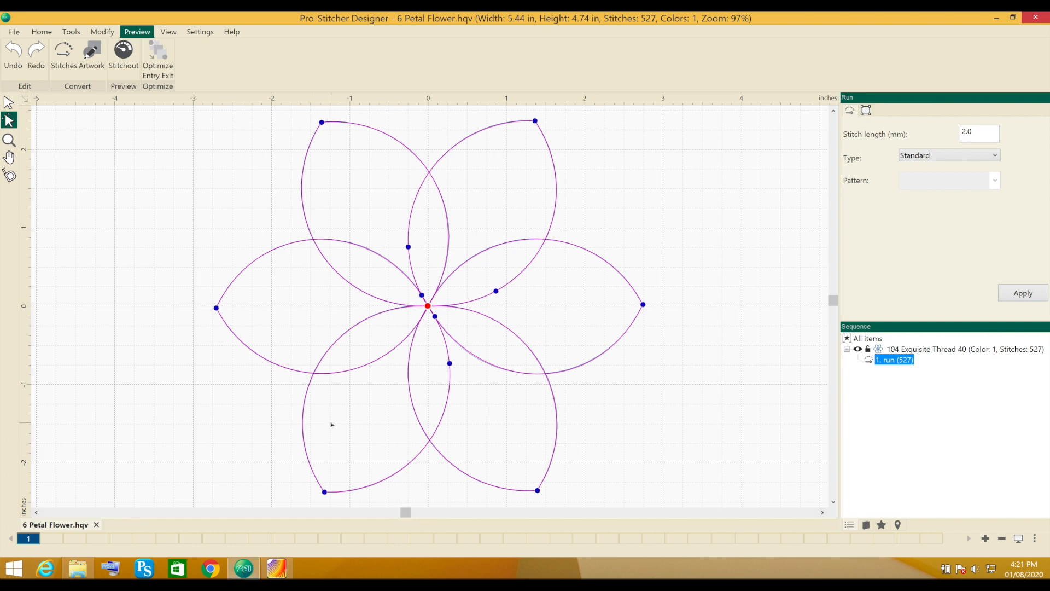
click(217, 308)
drag(217, 308, 193, 306)
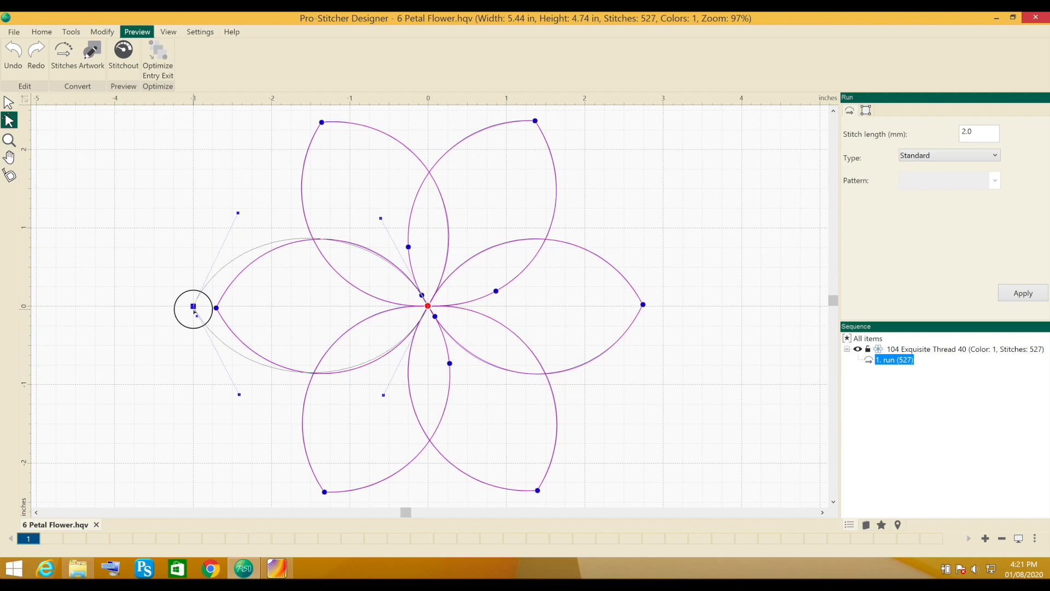
drag(193, 309, 194, 309)
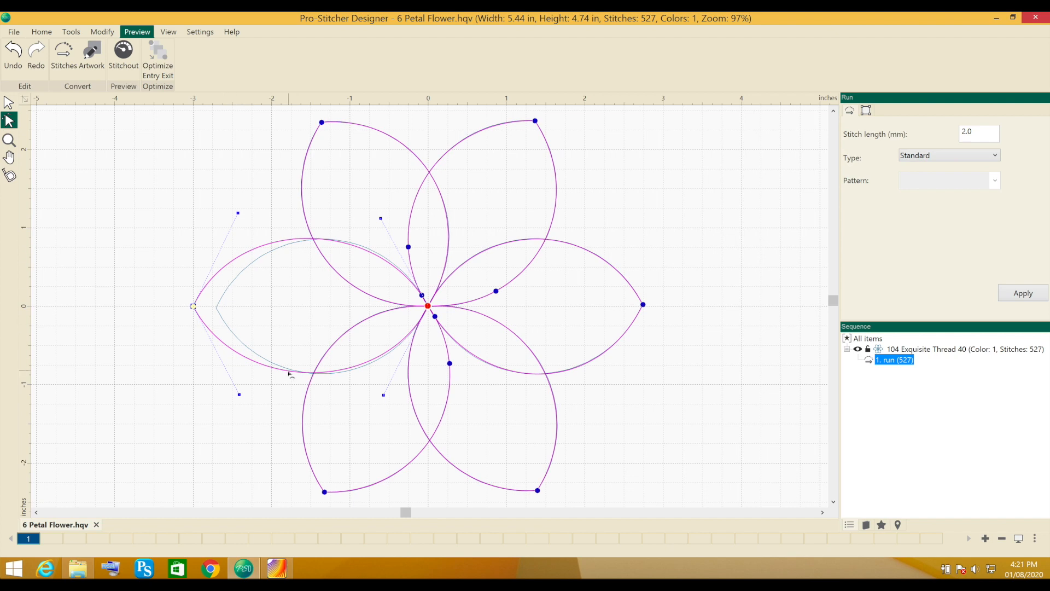
drag(648, 308, 663, 307)
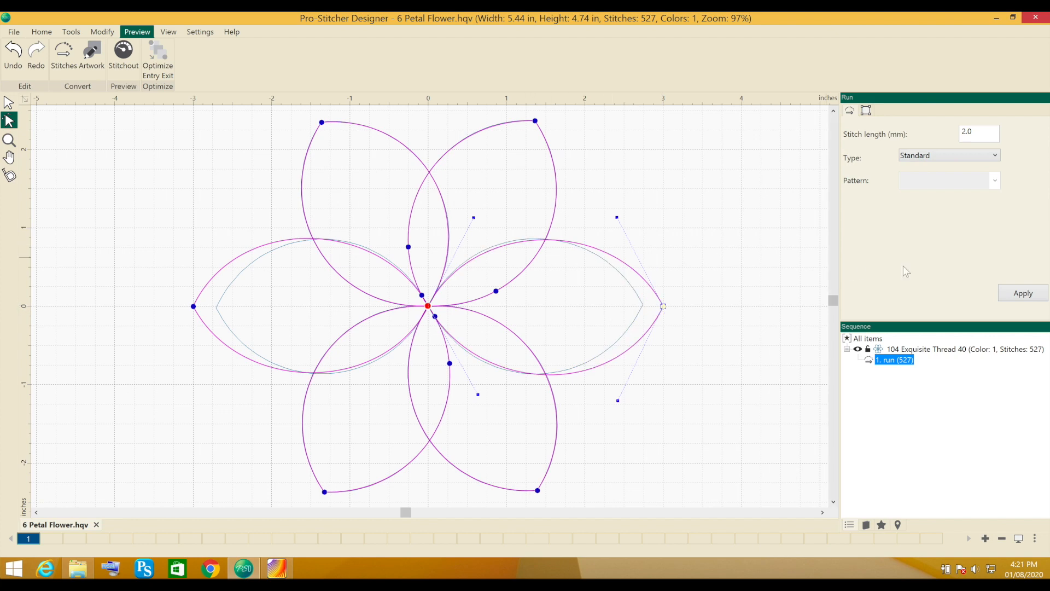
click(1021, 295)
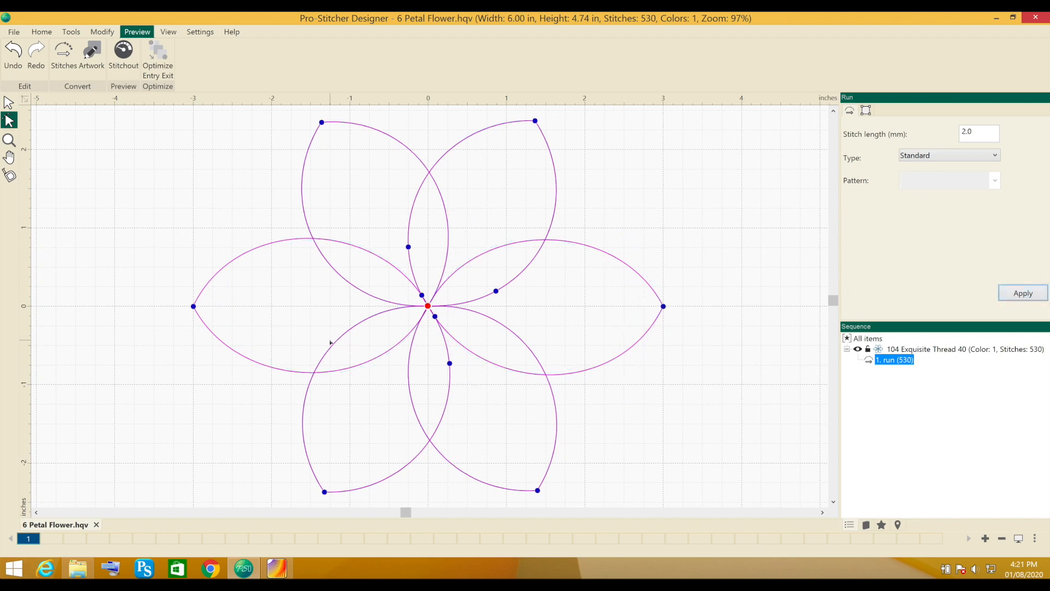
- Play the stitchout preview of the widened flower, close it and reopen the preview
click(124, 61)
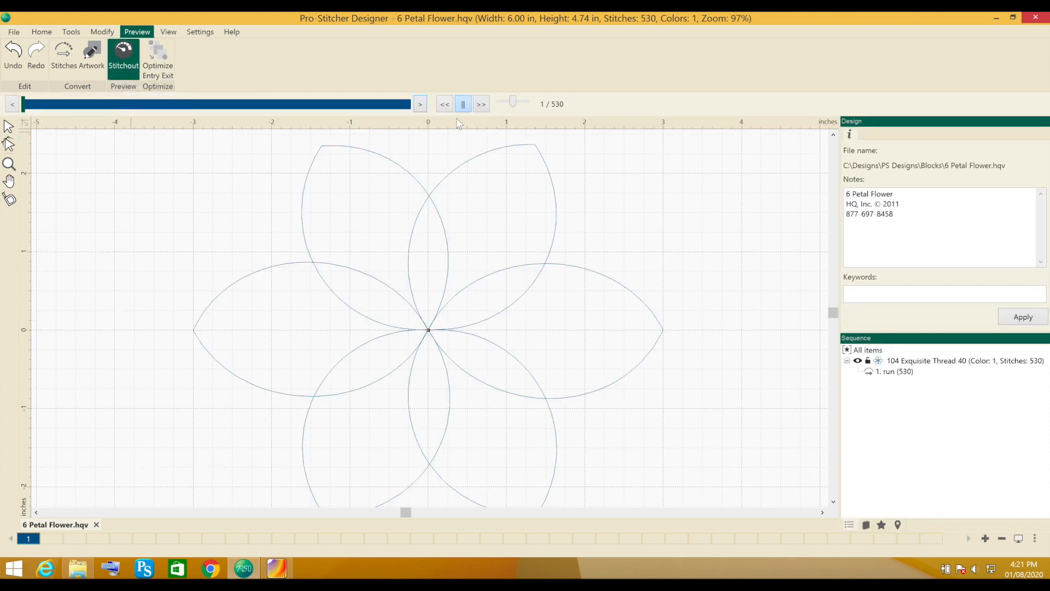
click(480, 105)
click(461, 109)
key(Escape)
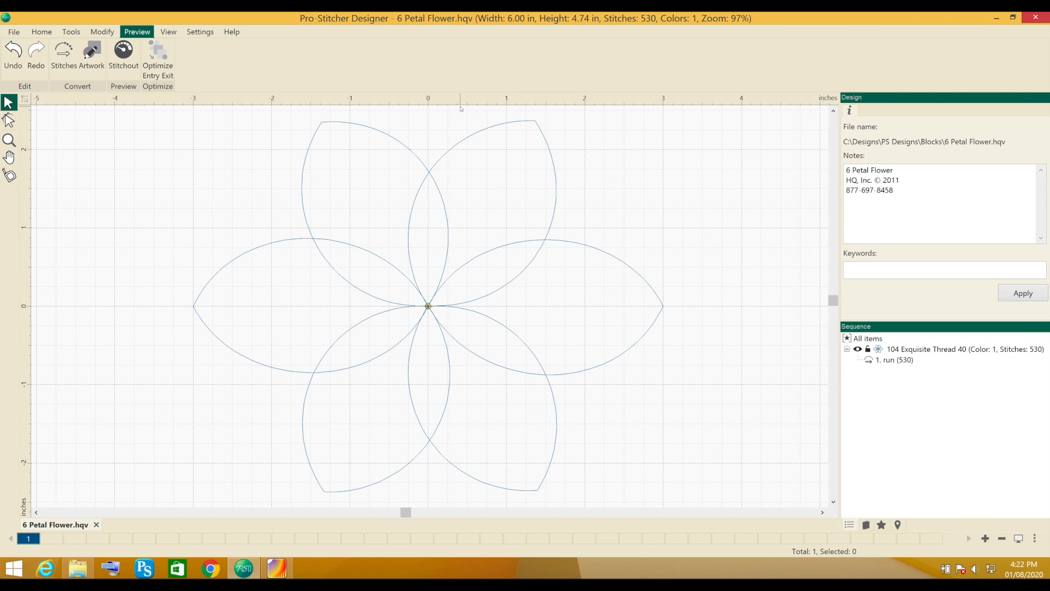
click(123, 53)
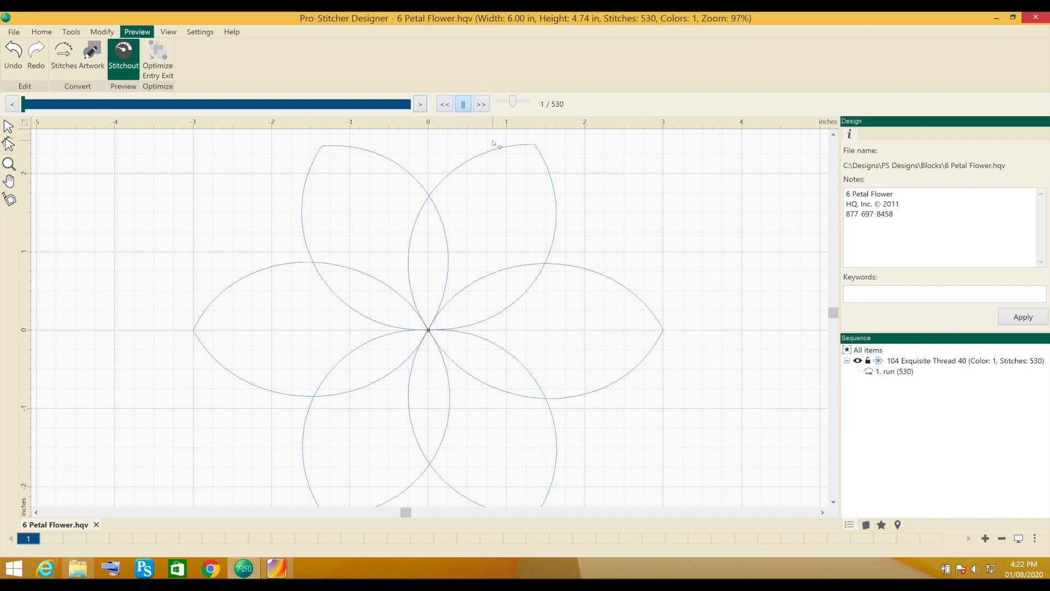
- Switch to Art and Stitch and stretch the left petal's upper tip node outward to about 3 inches from the center
click(275, 573)
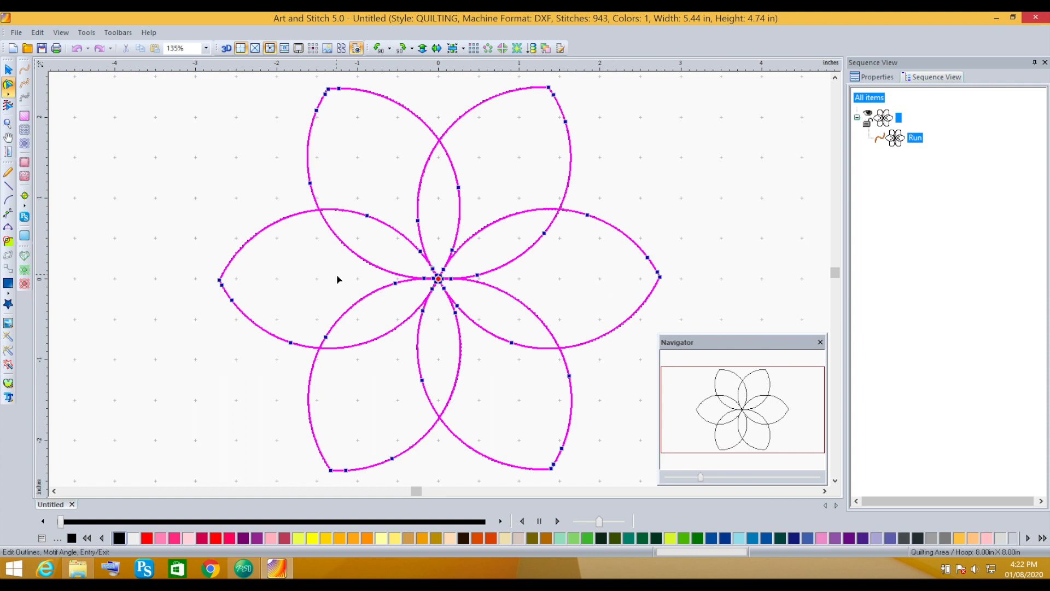
click(219, 280)
drag(219, 280, 202, 285)
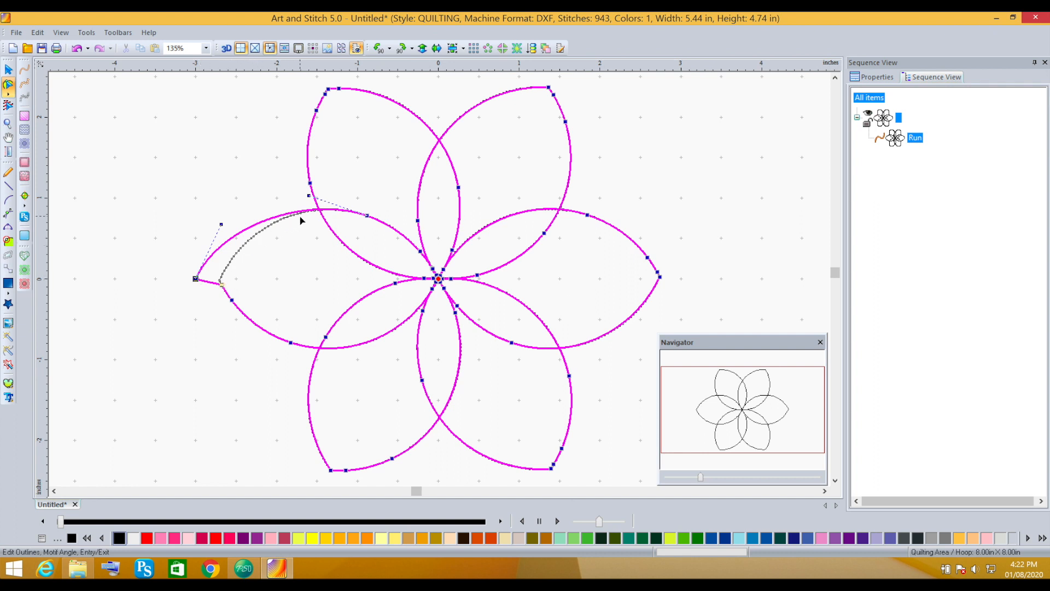
- Move the two nodes just below the left petal's tip outward and adjust the curve handles along its lower edge
click(222, 285)
drag(216, 293, 217, 295)
drag(232, 299, 251, 333)
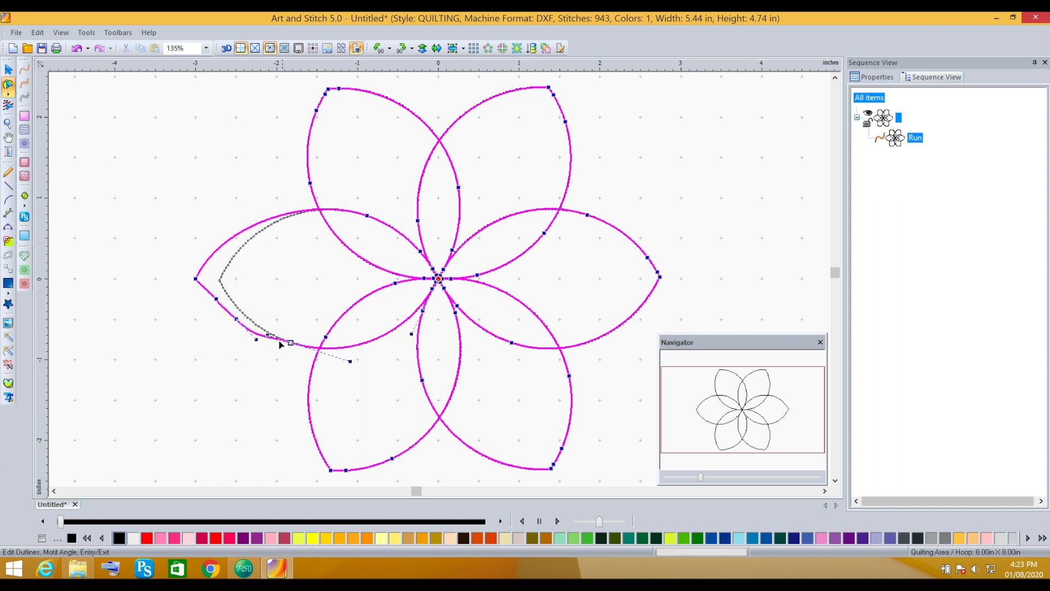
drag(269, 339, 274, 345)
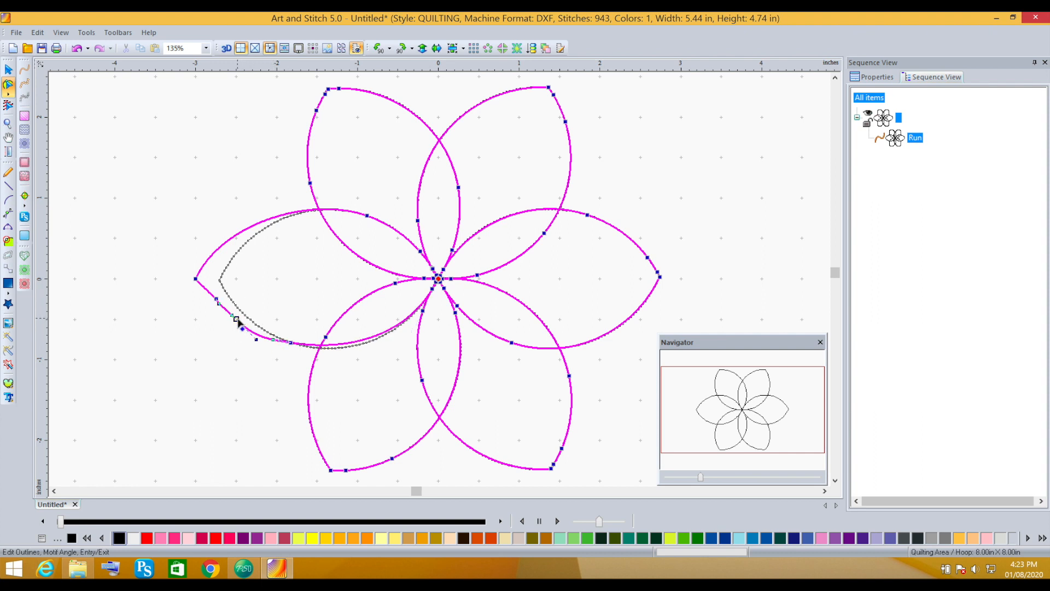
- Delete the two extra nodes between the left petal's tip and the node on its lower edge
right_click(237, 319)
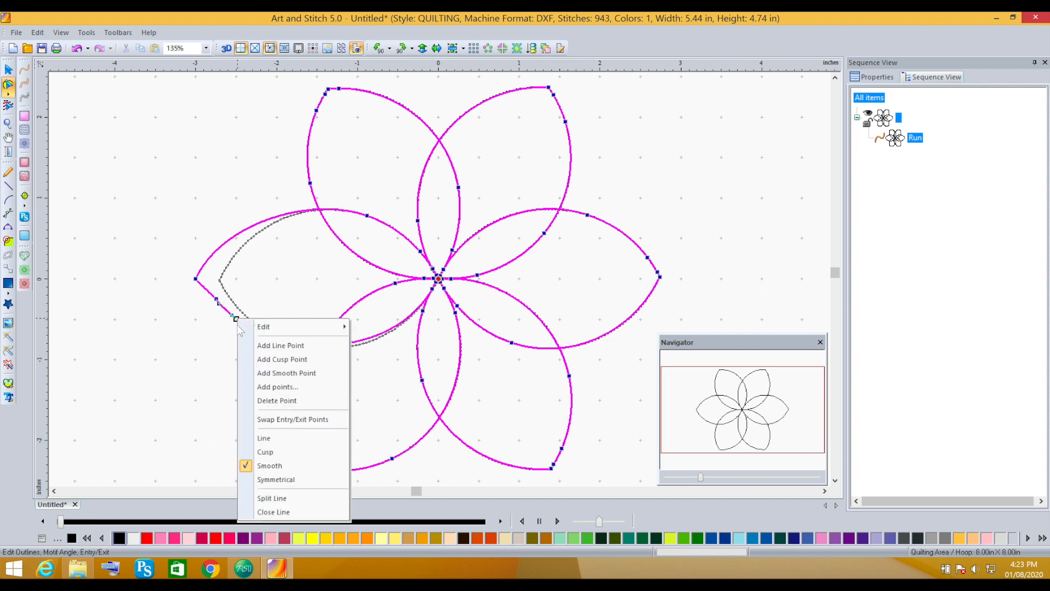
click(268, 399)
right_click(216, 298)
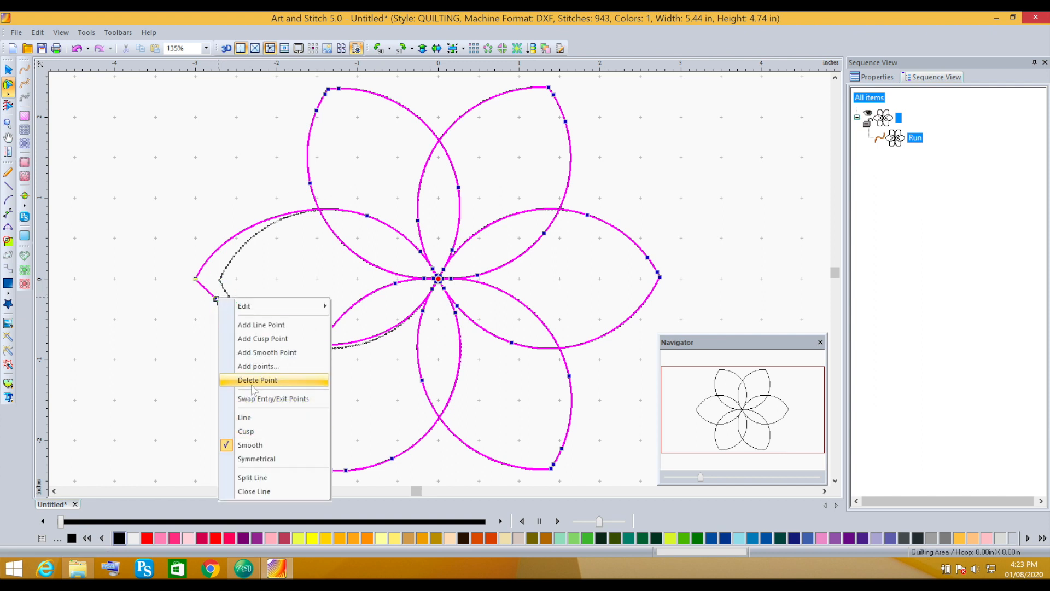
click(254, 379)
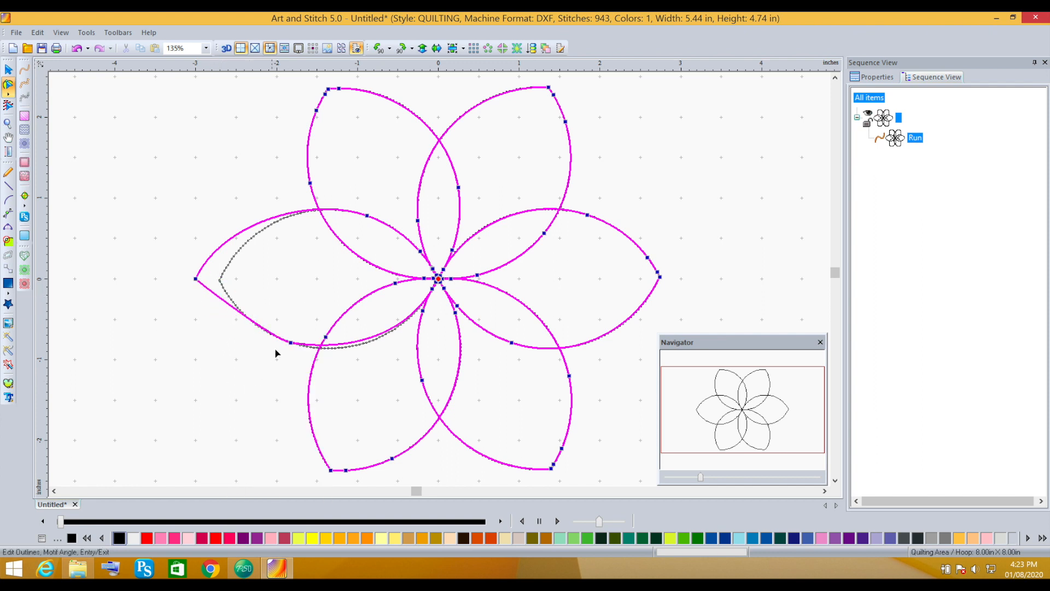
- Smooth the left petal's lower edge with its node's curve handles, apply the outline change and select the Run object
click(290, 343)
drag(273, 343, 260, 341)
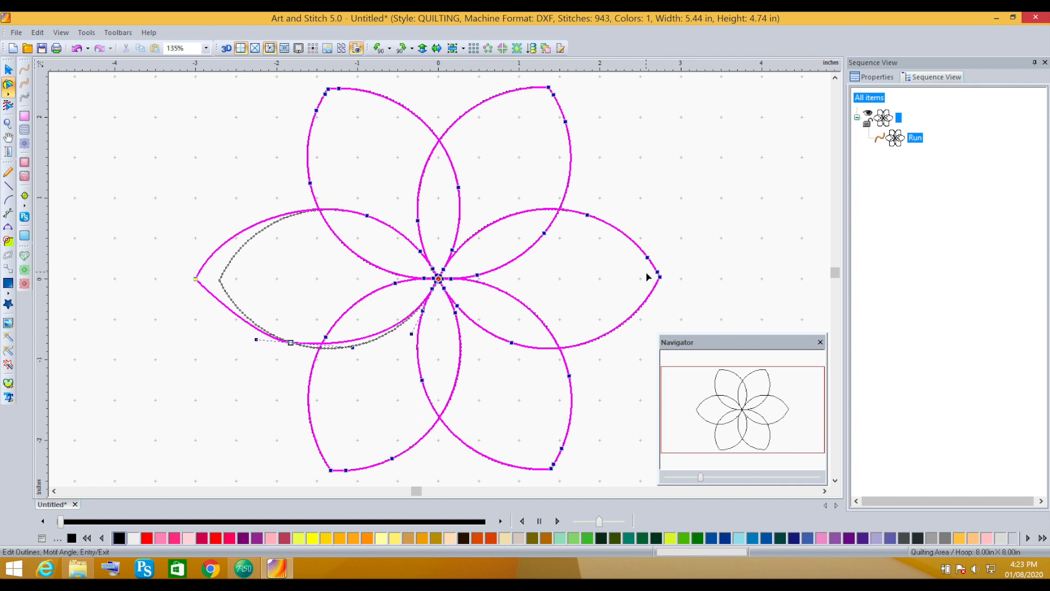
key(Return)
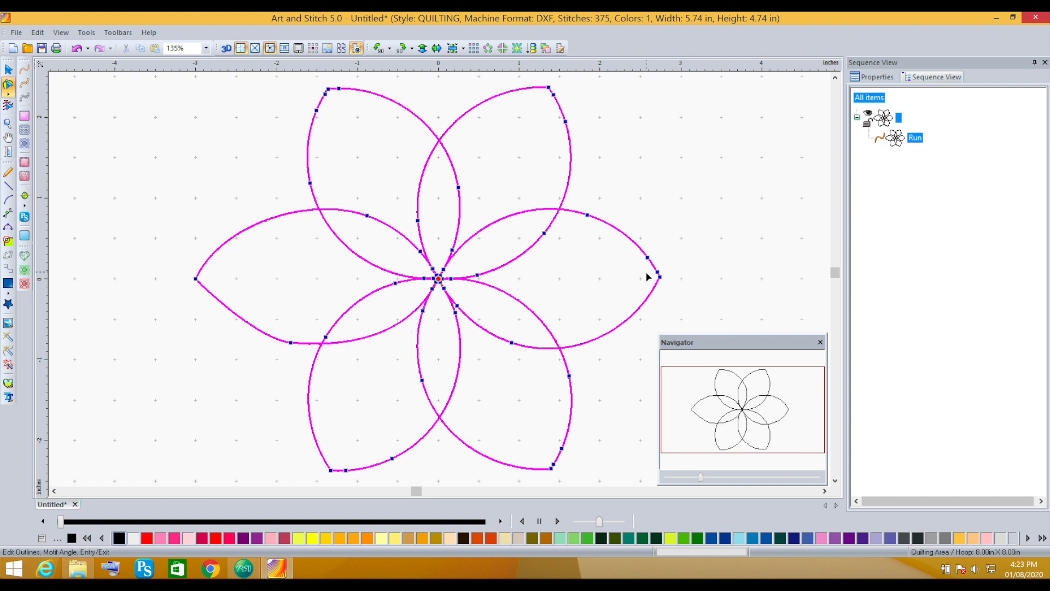
click(895, 142)
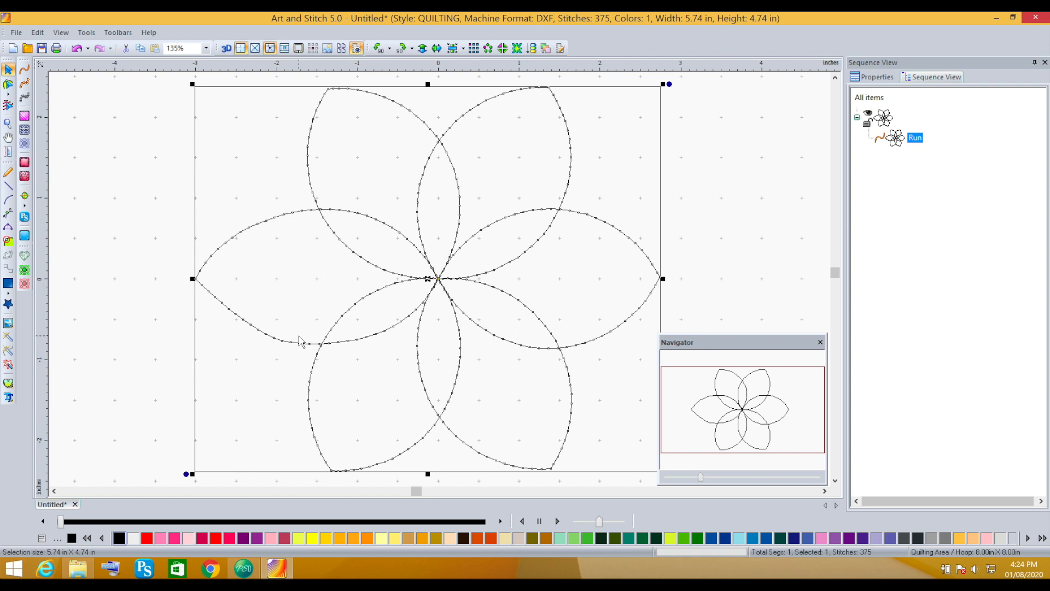
- Switch to Pro-Stitcher Designer and close the flower's stitchout preview
click(243, 569)
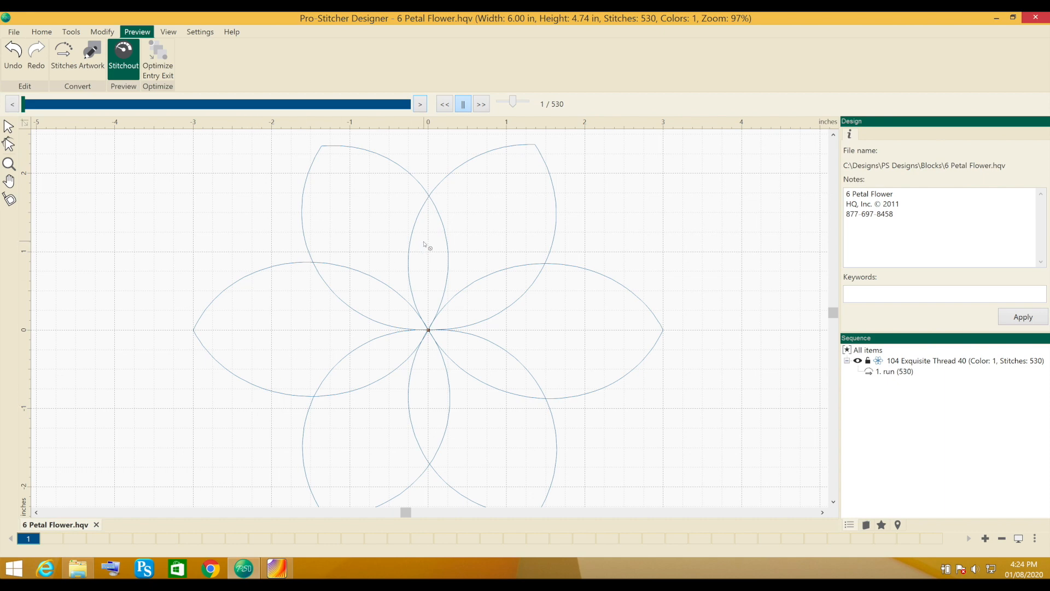
click(465, 106)
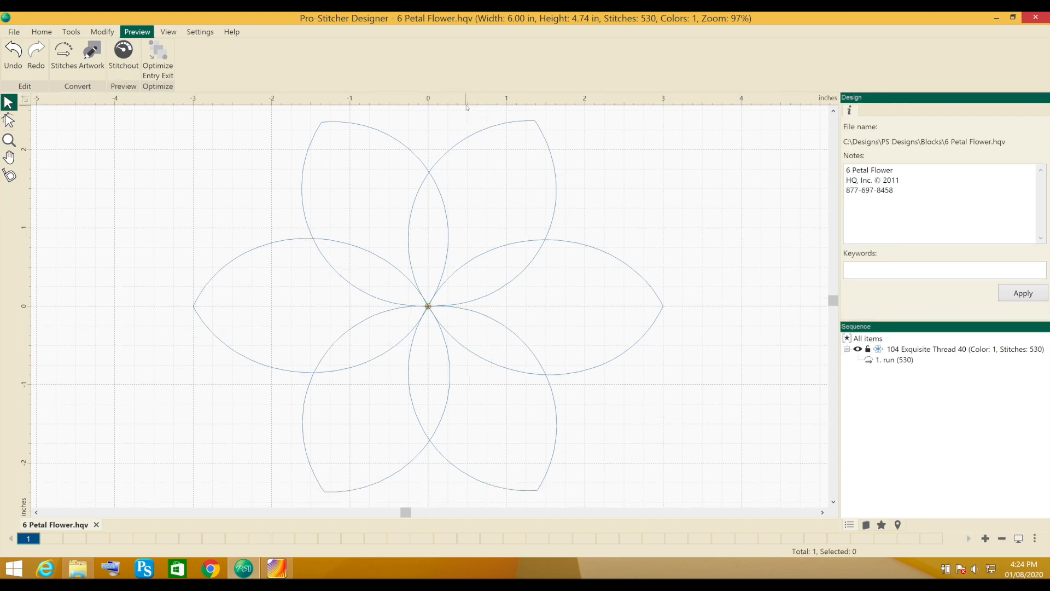